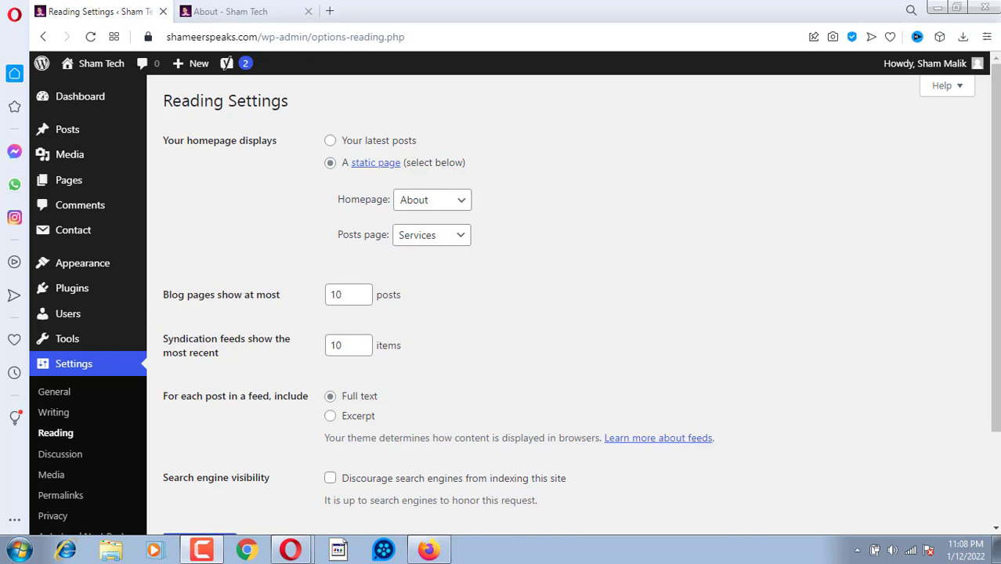
# Step: Open the Discussion settings and review the default post settings
pyautogui.click(98, 454)
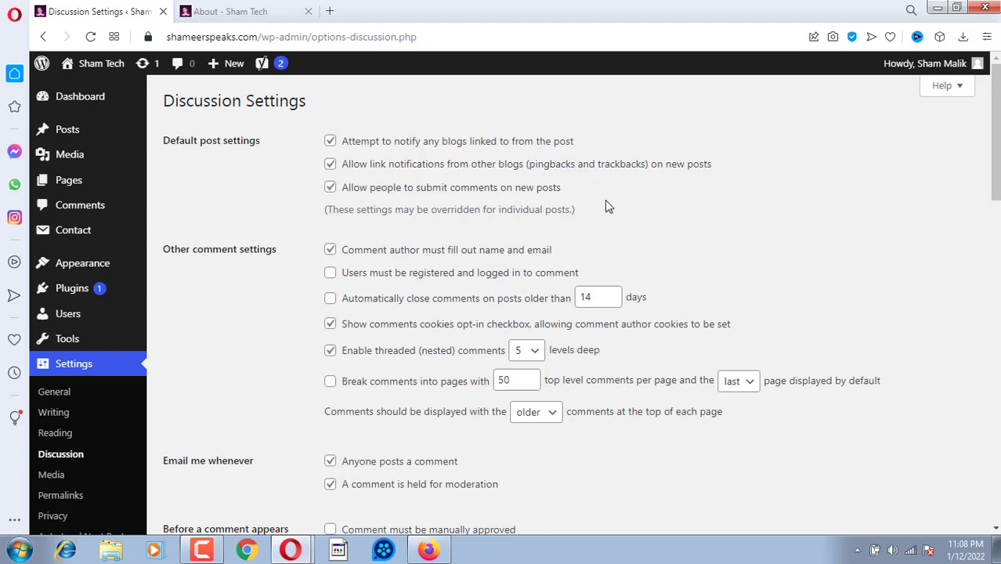
pyautogui.moveTo(586, 217); pyautogui.dragTo(312, 140)
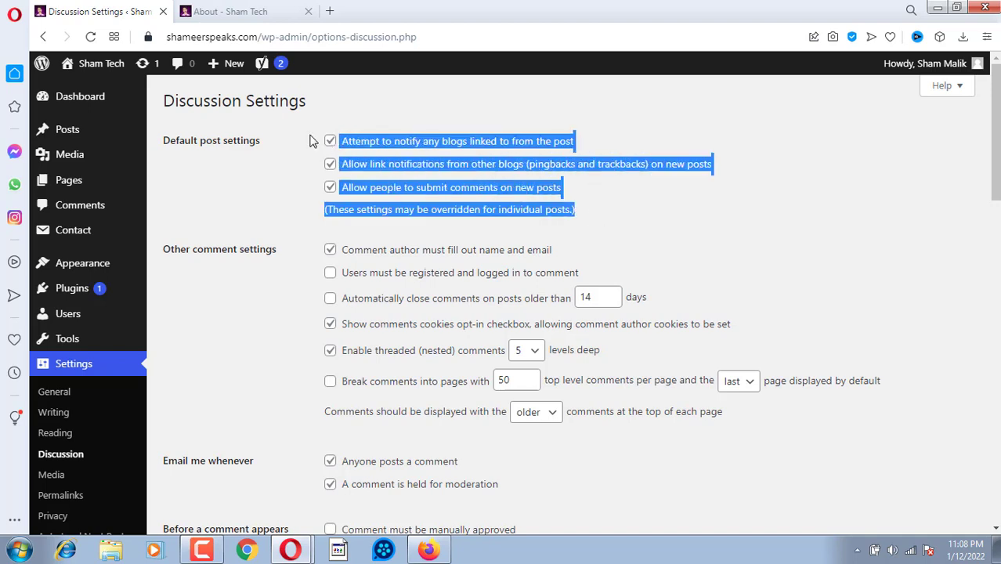
pyautogui.click(681, 206)
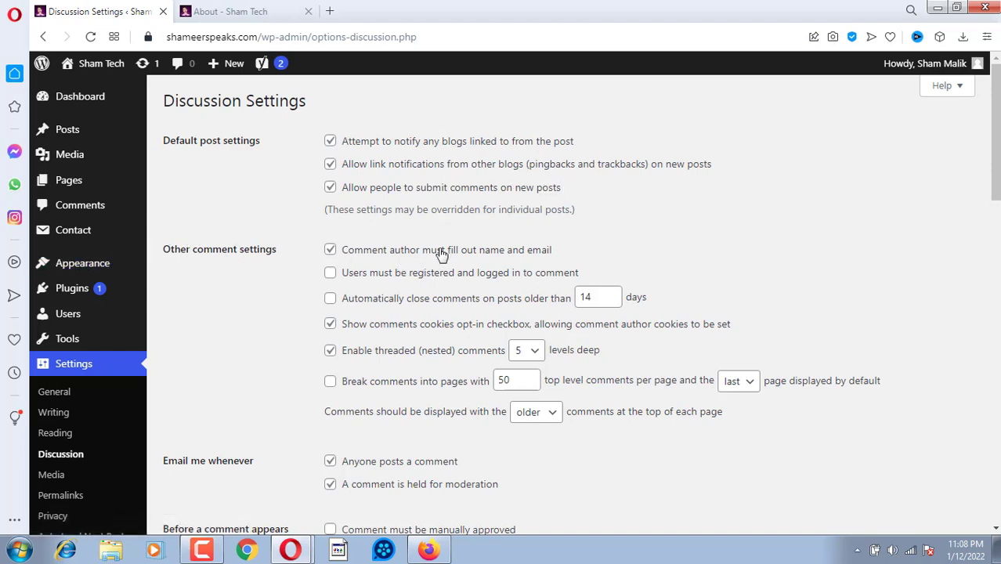
# Step: Keep the comment author name and email requirement enabled and set the age for automatically closing comments to 17 days
pyautogui.scroll(-1, 519, 197)
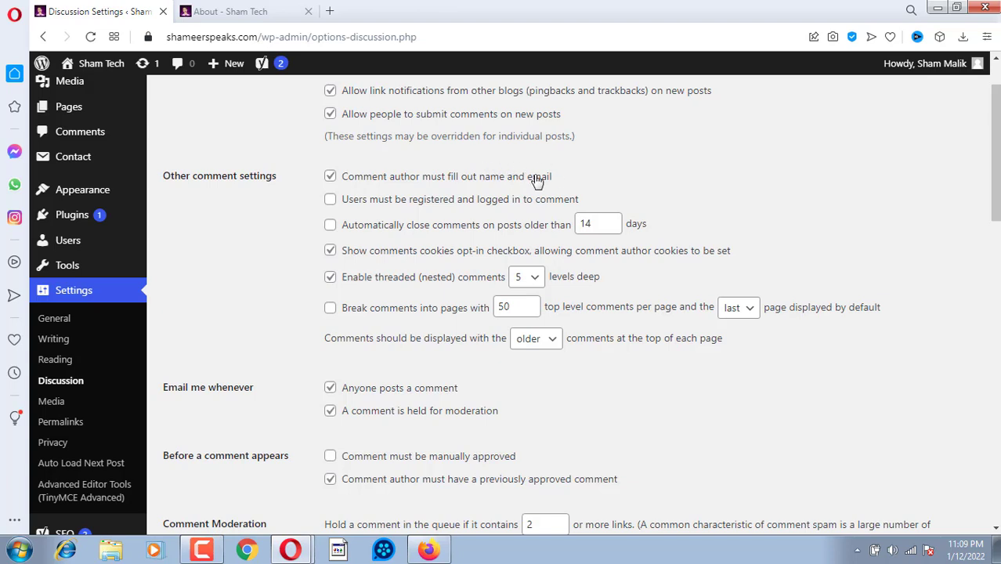
pyautogui.click(330, 176)
pyautogui.click(329, 177)
pyautogui.click(615, 219)
pyautogui.click(616, 219)
pyautogui.click(616, 219)
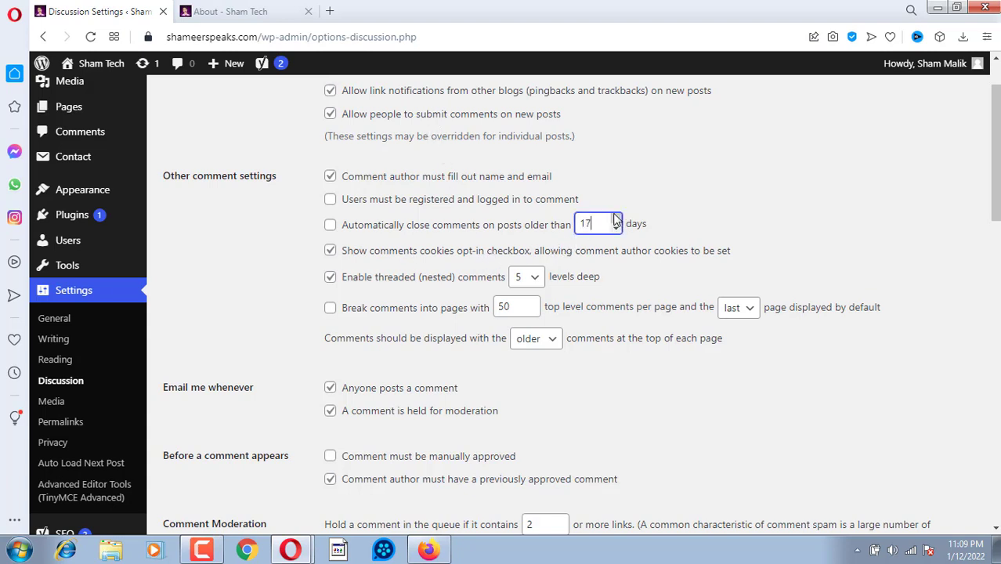
pyautogui.click(616, 220)
pyautogui.click(616, 228)
# Step: Look through the live site's About page down to its footer, and return to the Discussion settings
pyautogui.moveTo(340, 174); pyautogui.dragTo(494, 289)
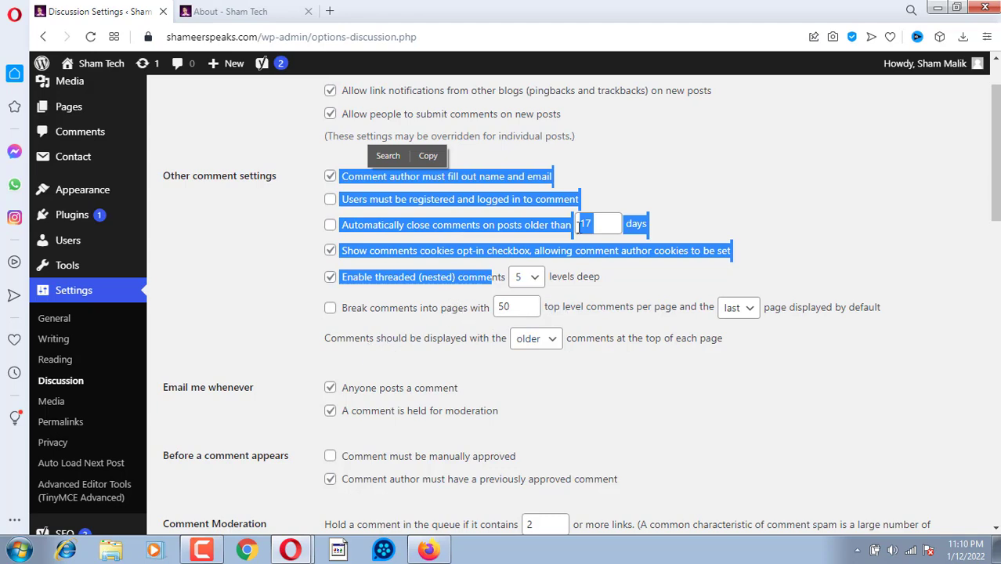
pyautogui.click(235, 11)
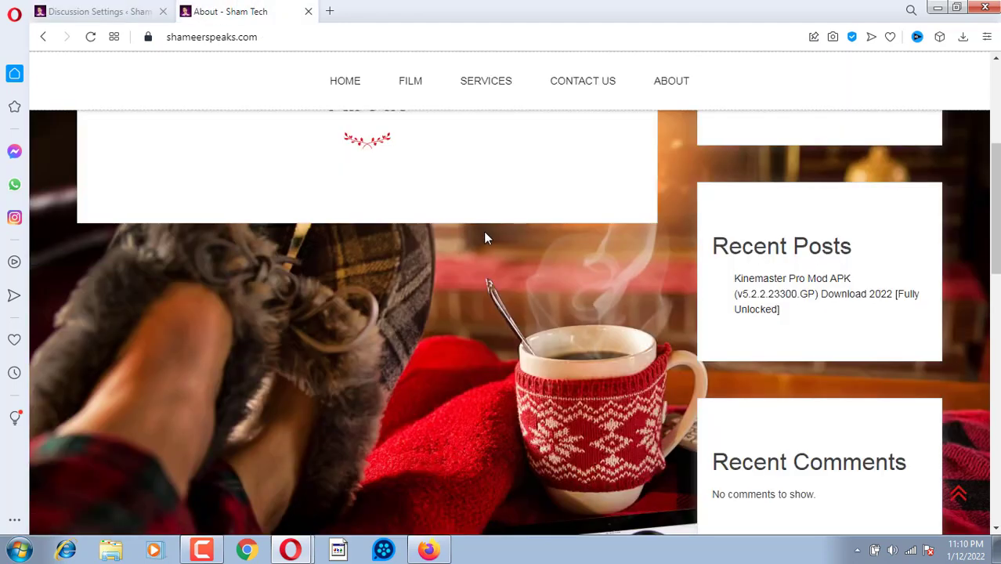
pyautogui.scroll(-15, 483, 227)
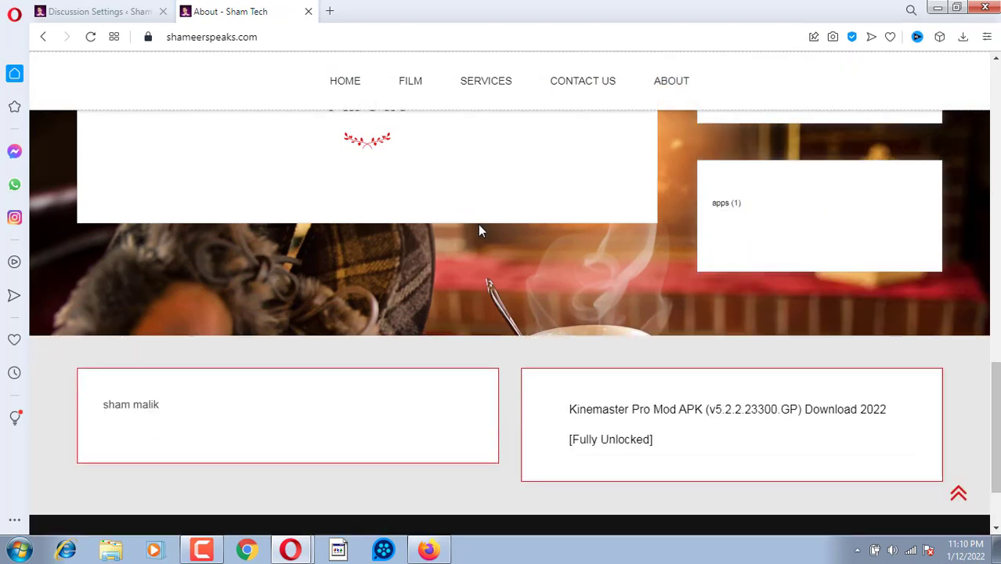
pyautogui.scroll(-2, 480, 230)
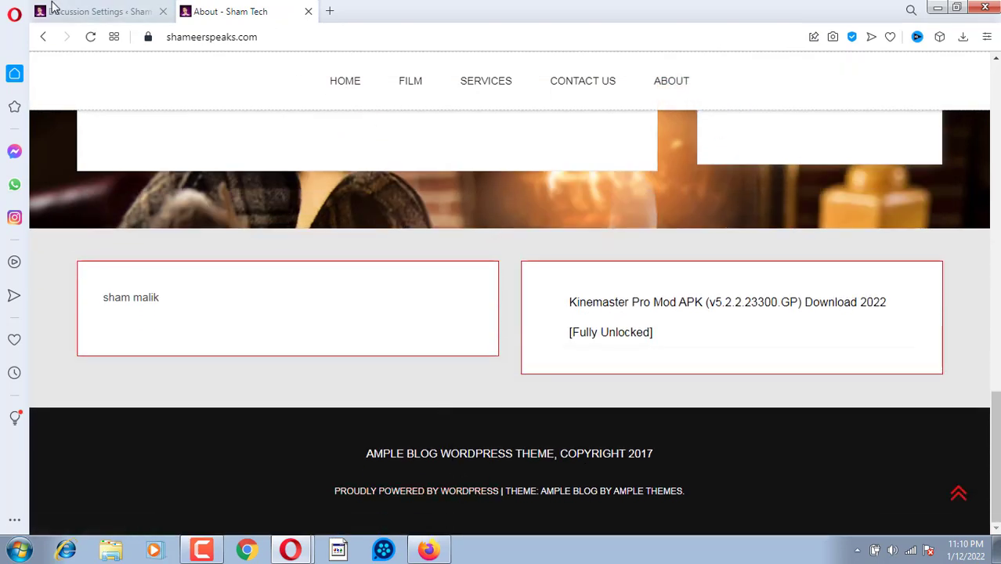
pyautogui.click(53, 10)
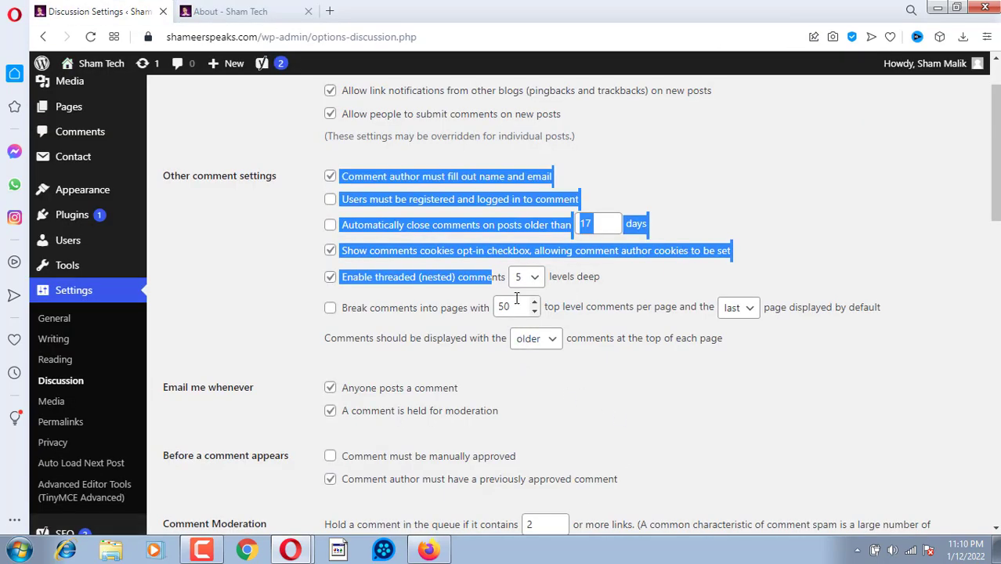
# Step: Review the comment paging, display order and email notification options, and require comments to be manually approved before they appear
pyautogui.moveTo(519, 306); pyautogui.dragTo(497, 307)
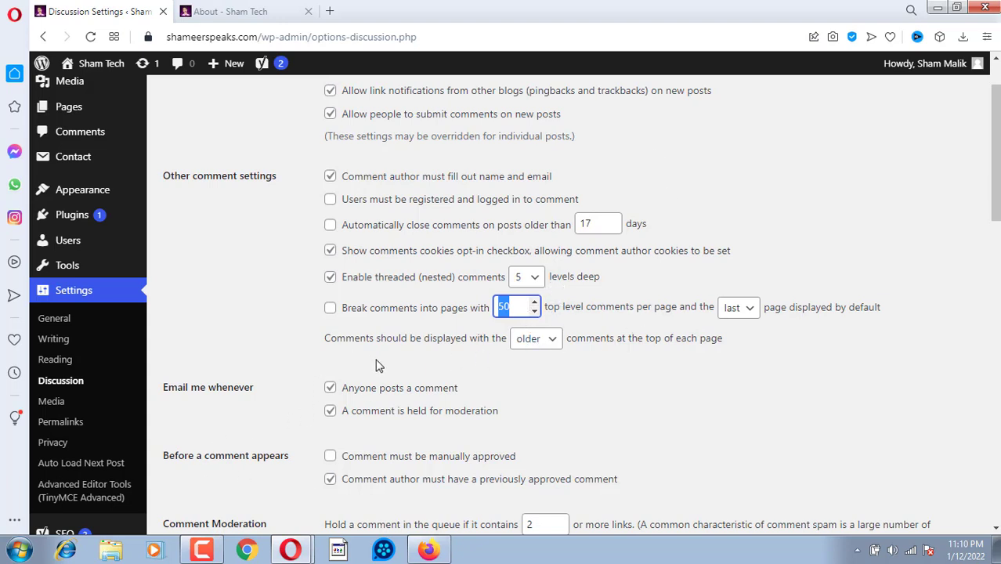
pyautogui.click(553, 340)
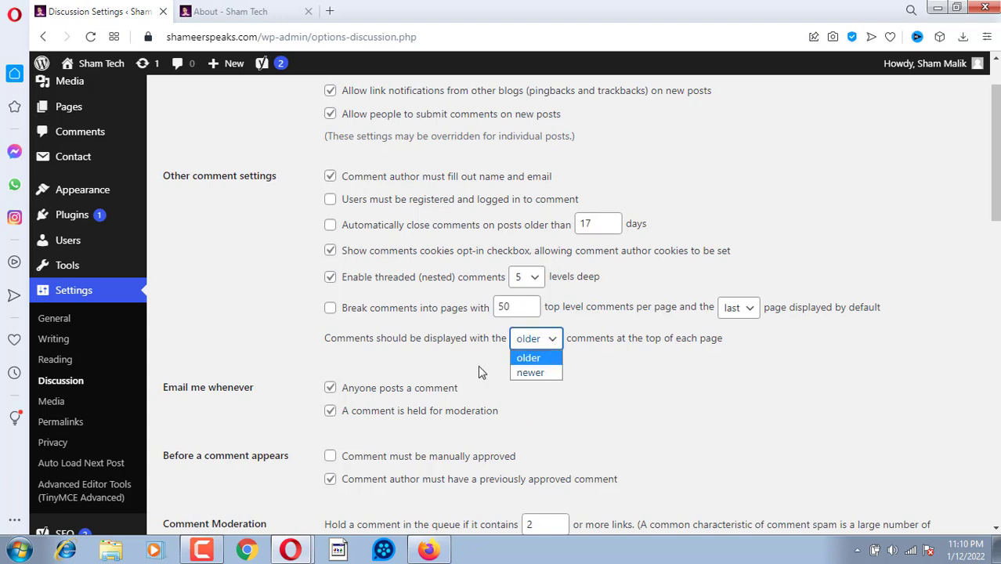
pyautogui.scroll(-1, 238, 325)
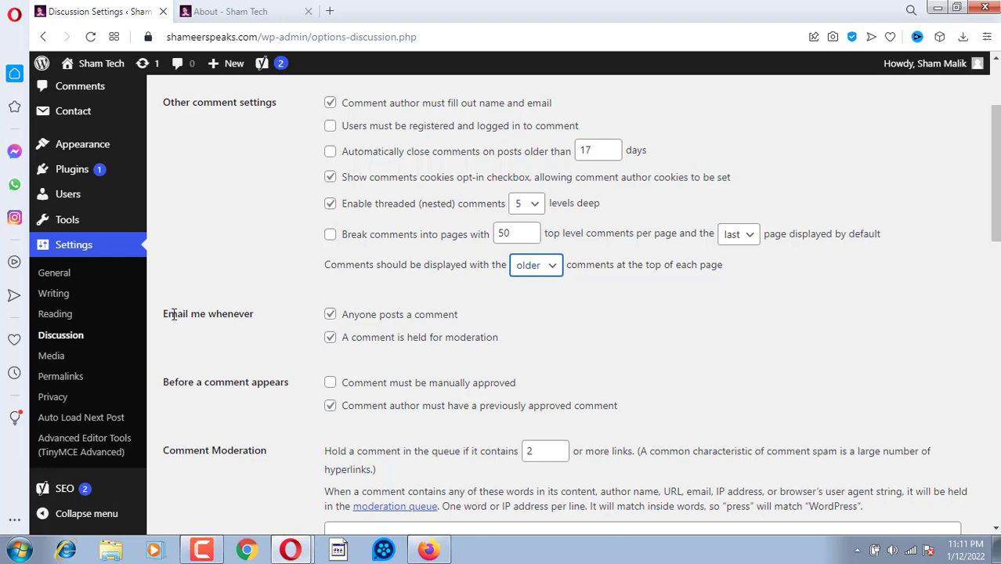
pyautogui.moveTo(165, 314); pyautogui.dragTo(239, 315)
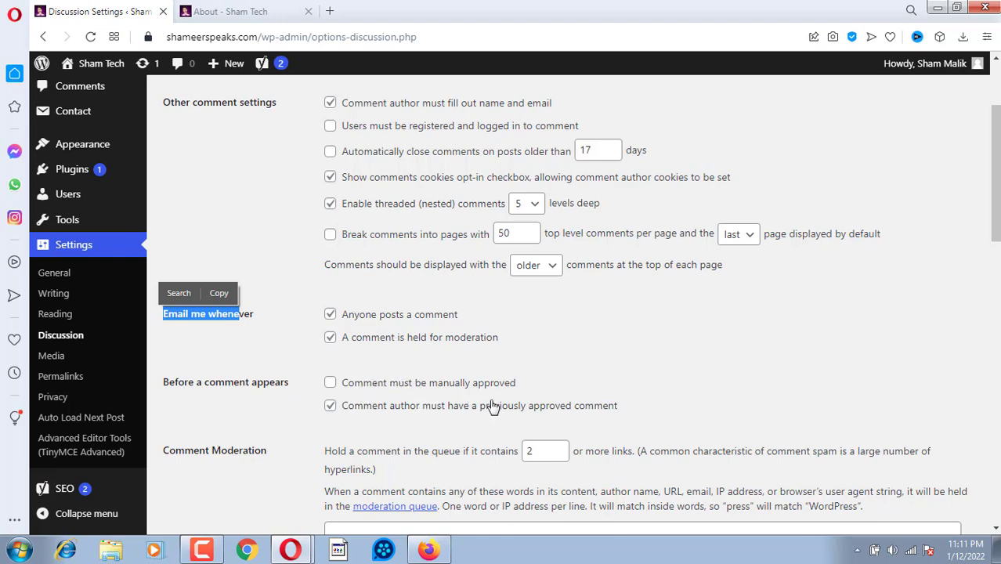
pyautogui.click(330, 383)
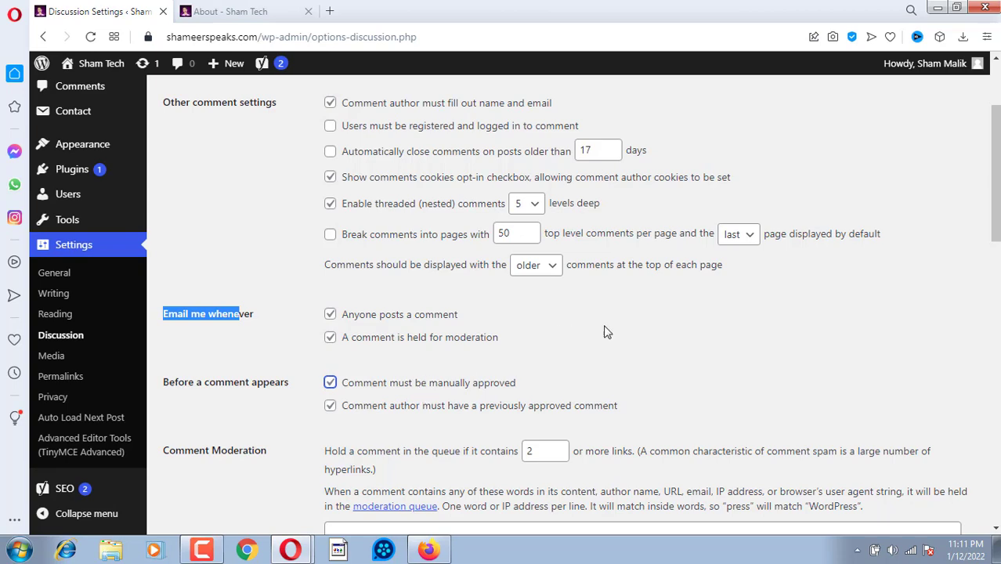
# Step: Examine the Comment Moderation options and the Disallowed Comment Keys list
pyautogui.scroll(-2, 622, 341)
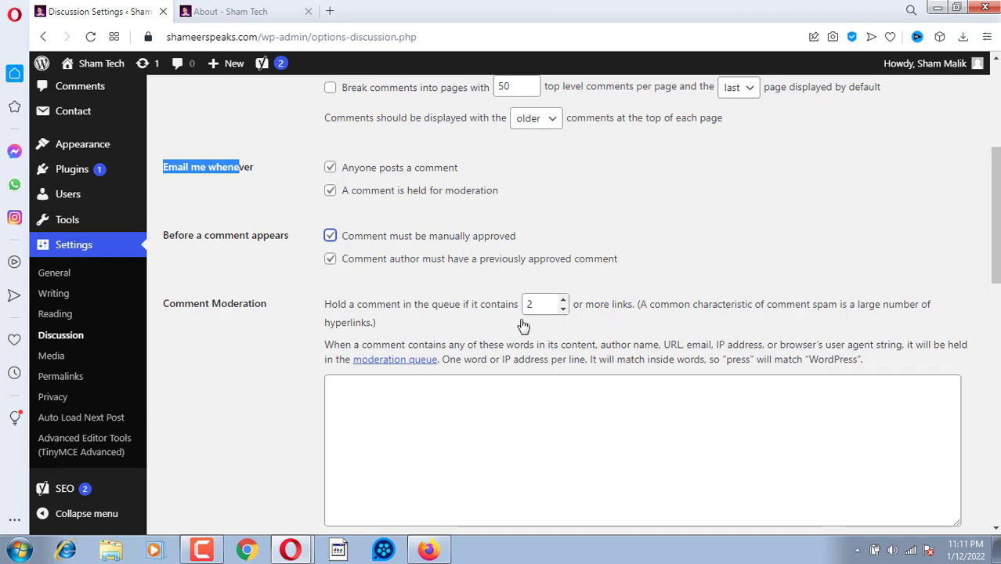
pyautogui.scroll(-1, 397, 355)
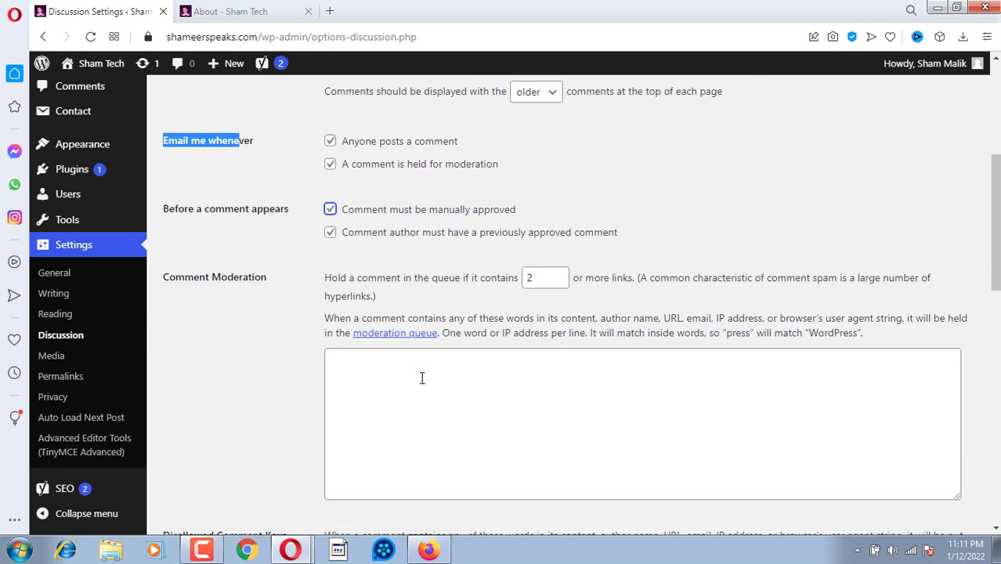
pyautogui.click(401, 327)
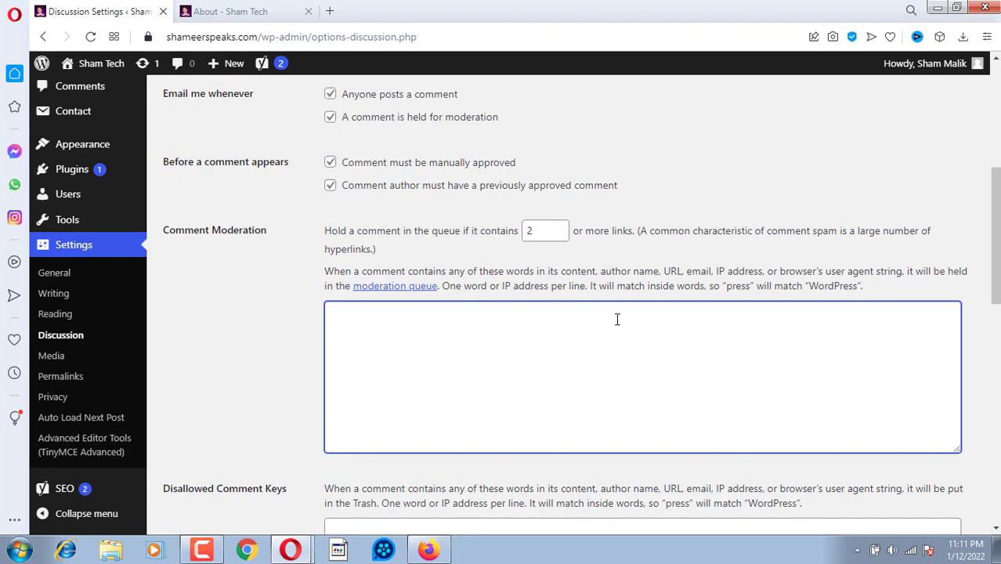
pyautogui.rightClick(552, 382)
pyautogui.click(518, 375)
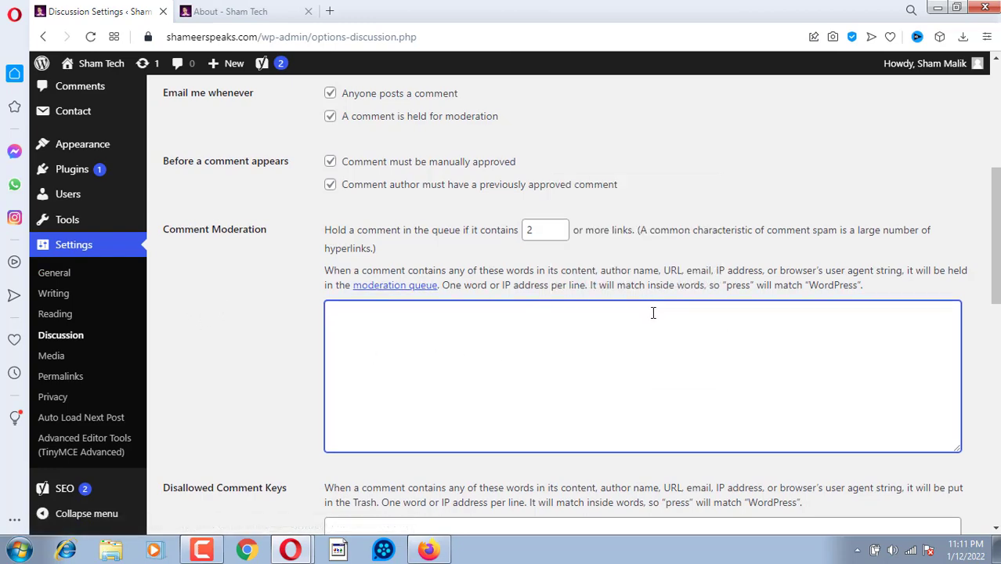
pyautogui.scroll(-2, 643, 321)
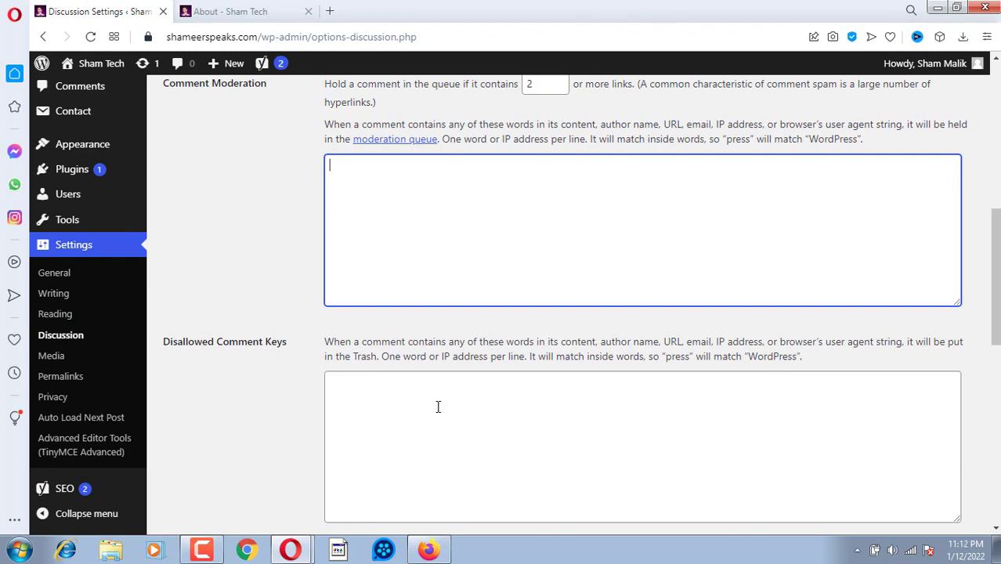
pyautogui.click(394, 411)
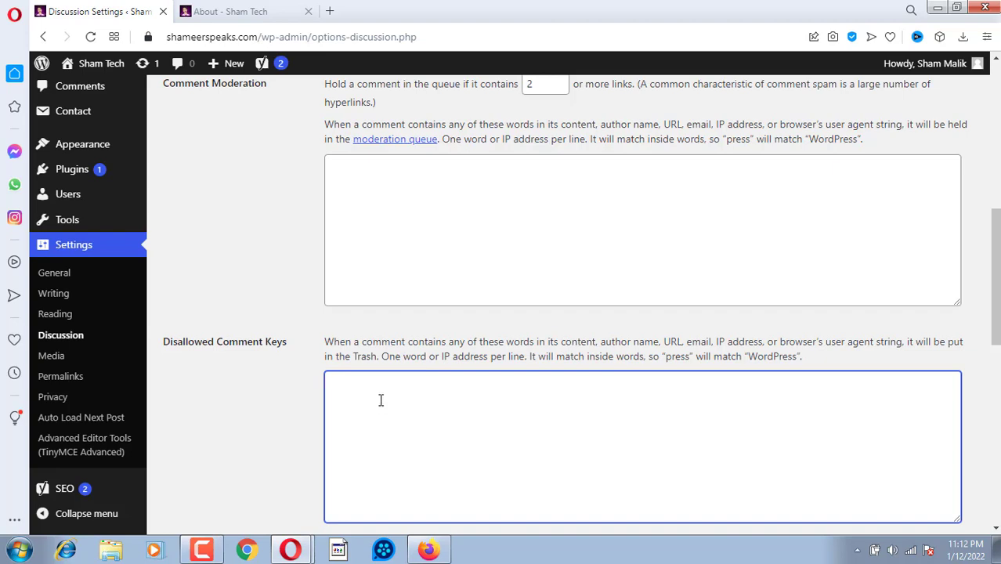
pyautogui.rightClick(380, 401)
pyautogui.click(337, 459)
# Step: Set the default avatar to Gravatar Logo and save the discussion settings
pyautogui.scroll(-3, 515, 422)
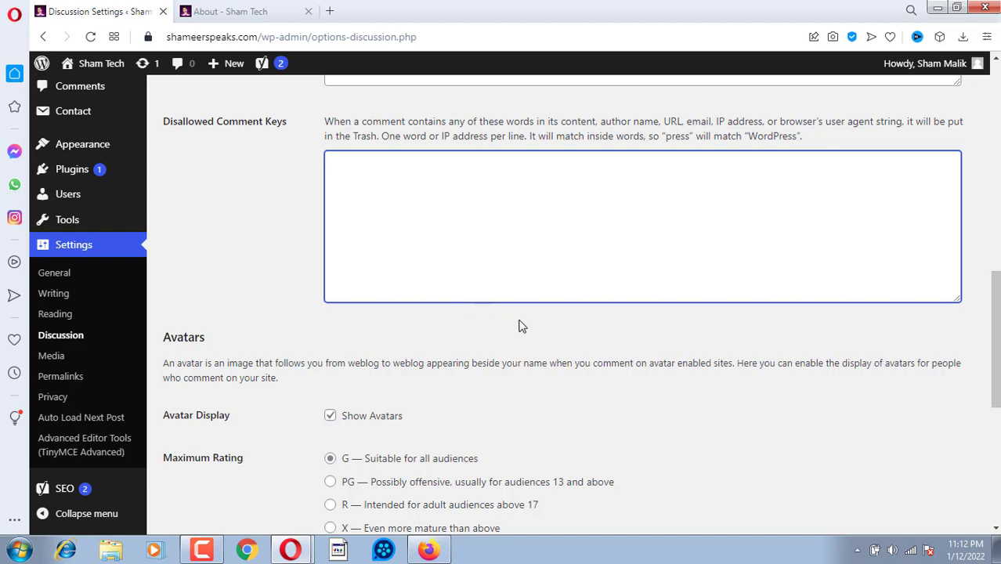
pyautogui.scroll(-1, 527, 383)
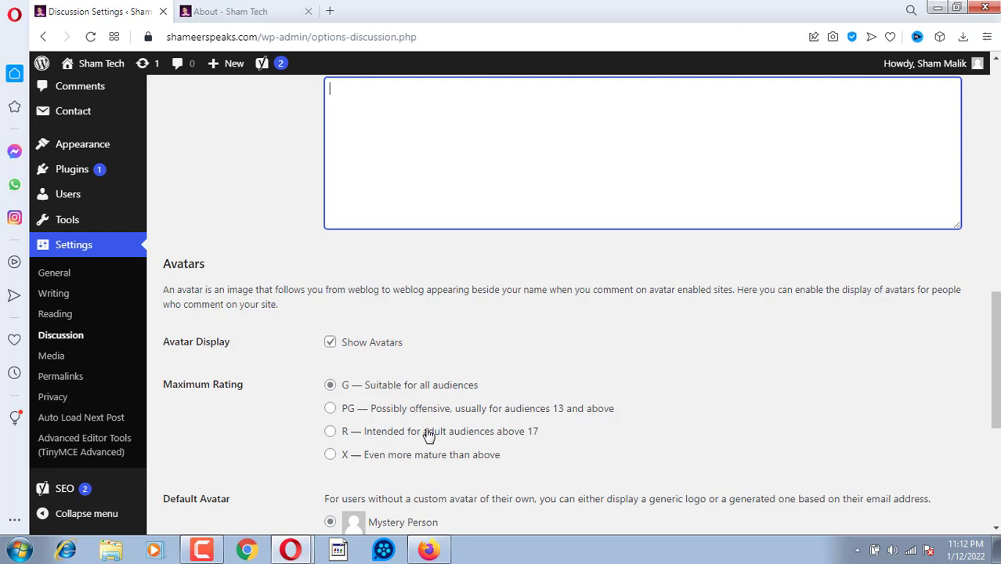
pyautogui.scroll(-3, 307, 373)
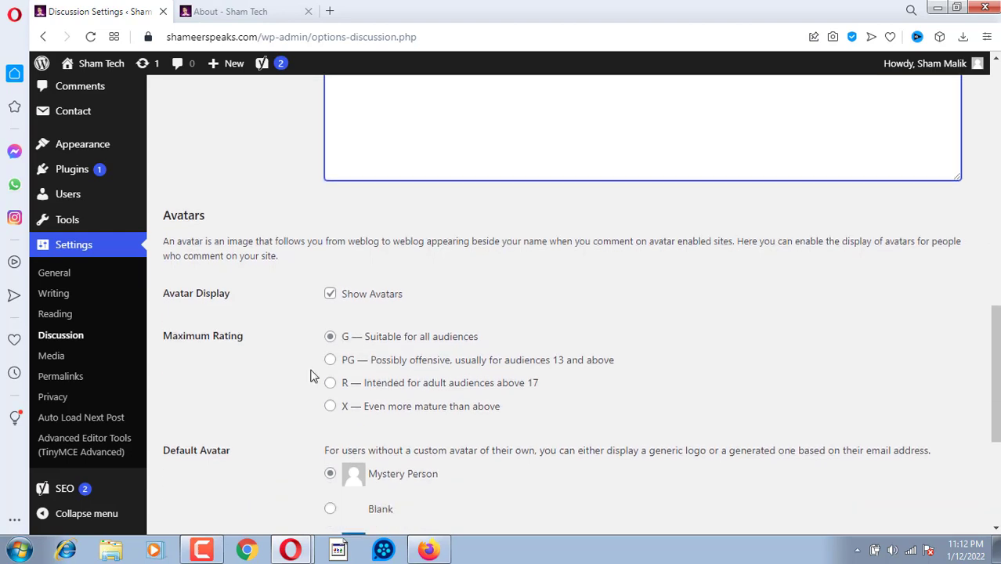
pyautogui.scroll(-2, 333, 351)
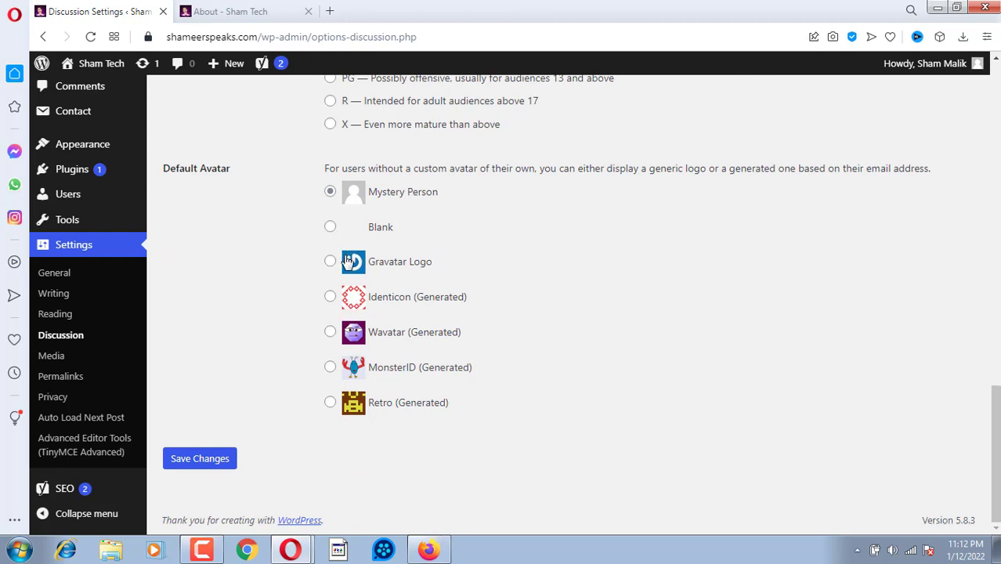
pyautogui.click(330, 333)
pyautogui.click(330, 261)
pyautogui.click(218, 458)
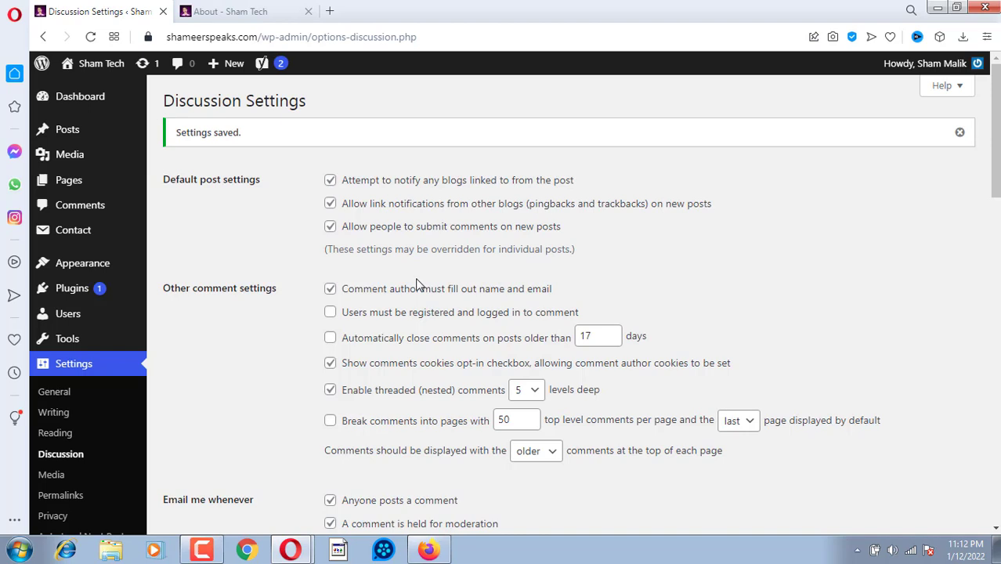
pyautogui.click(205, 552)
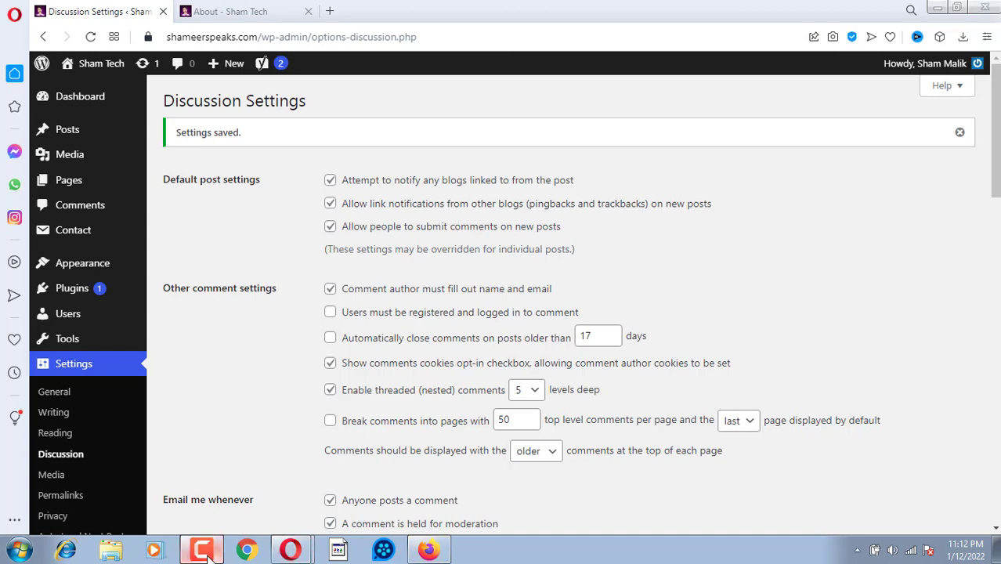